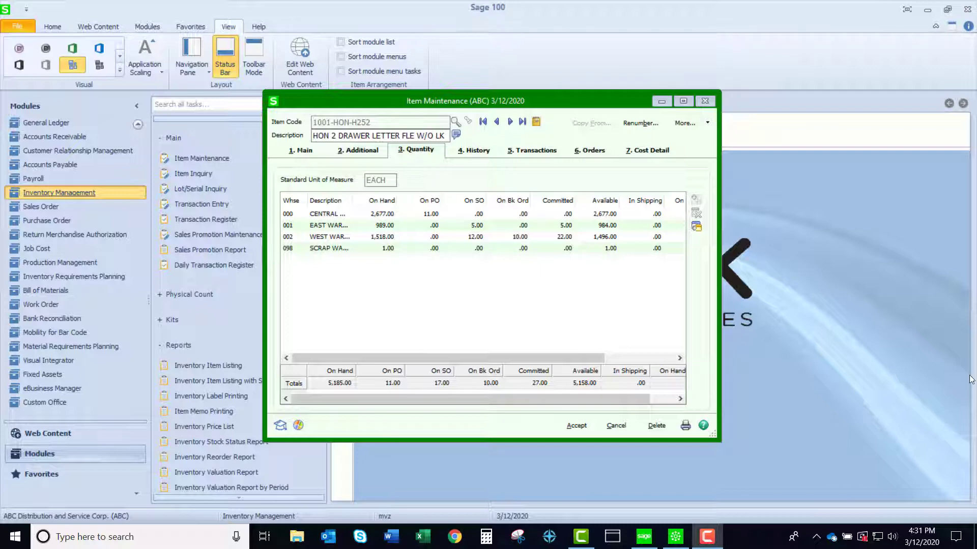
Step: Select the 000 CENTRAL warehouse row on item 1001-HON-H252's Quantity tab
click(392, 219)
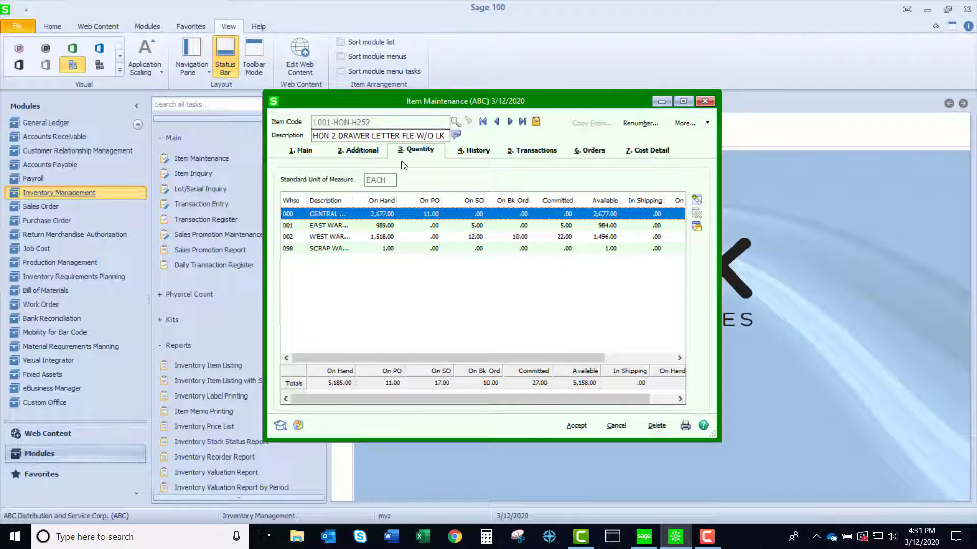
click(696, 227)
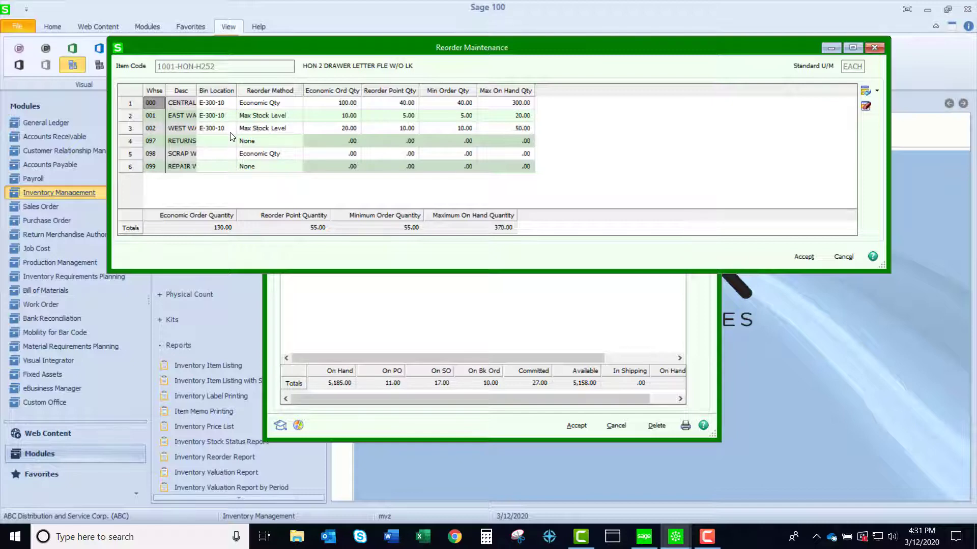
click(312, 103)
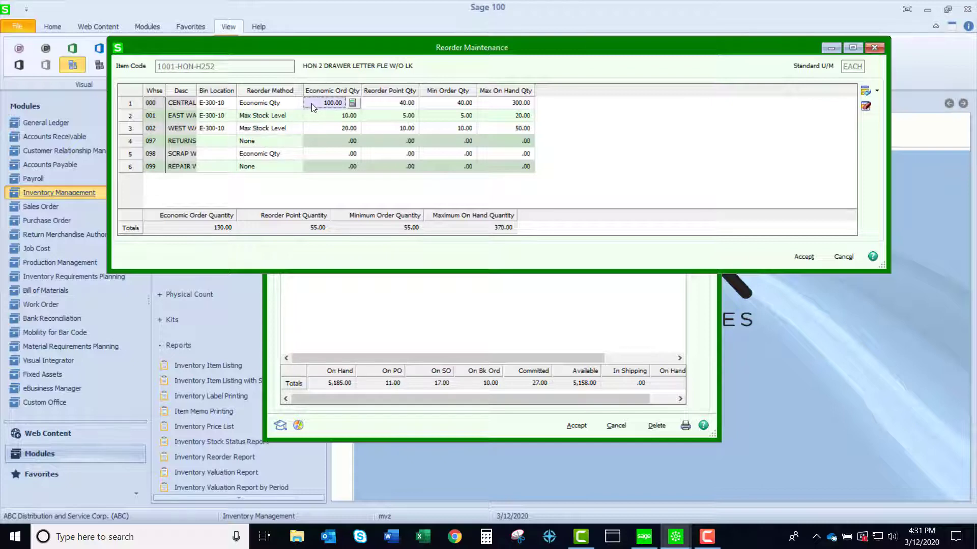
click(382, 104)
click(453, 105)
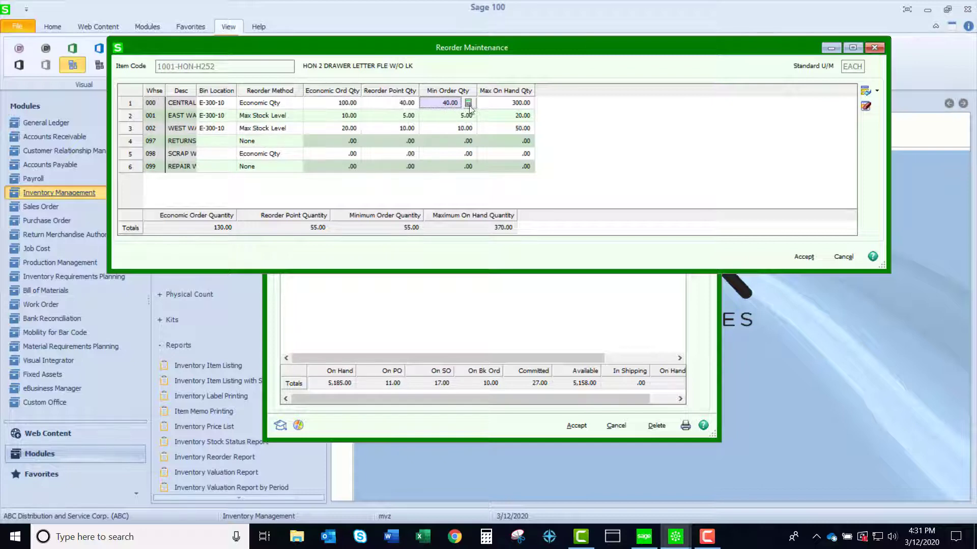
click(503, 106)
click(292, 104)
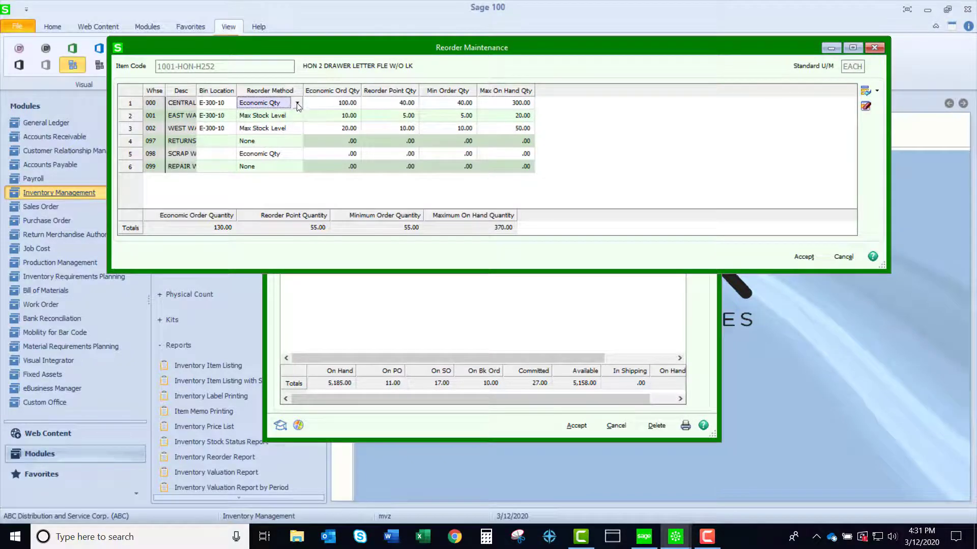
click(298, 104)
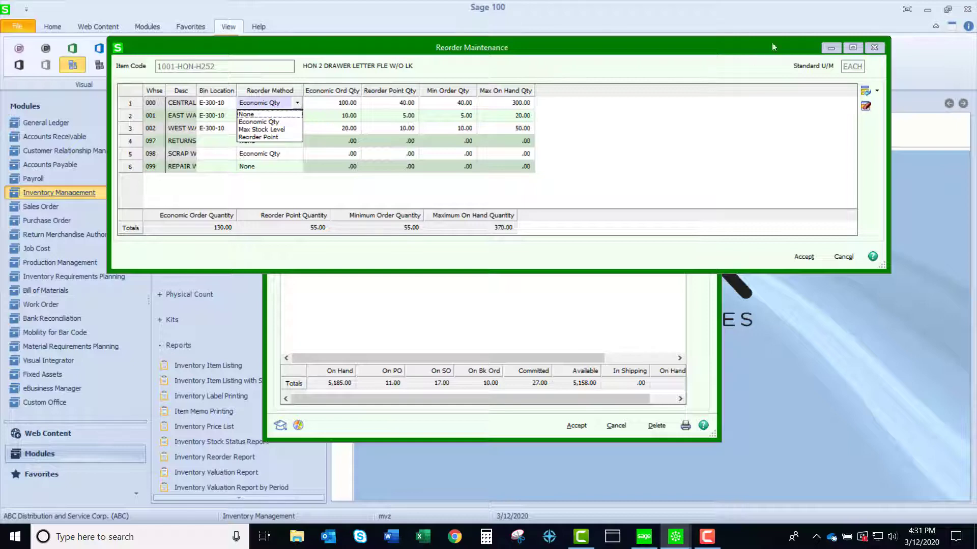
click(874, 47)
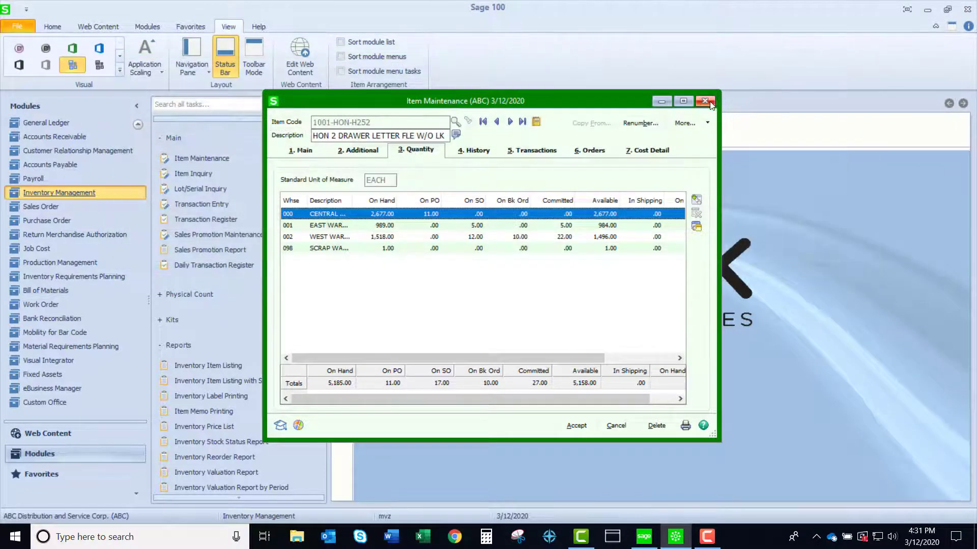
Step: Close Item Maintenance, then preview and close the Inventory Stock Status Report showing per-warehouse reorder points
click(709, 102)
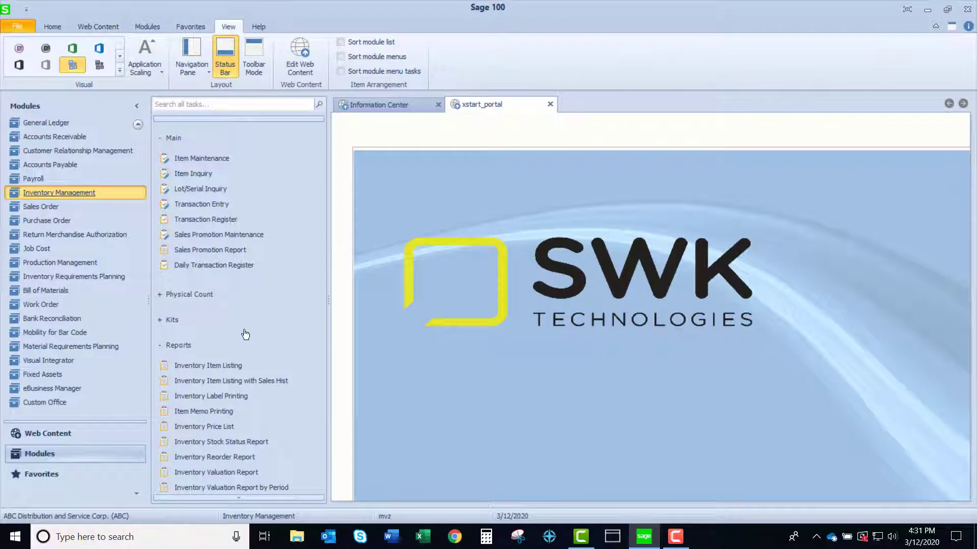
click(219, 442)
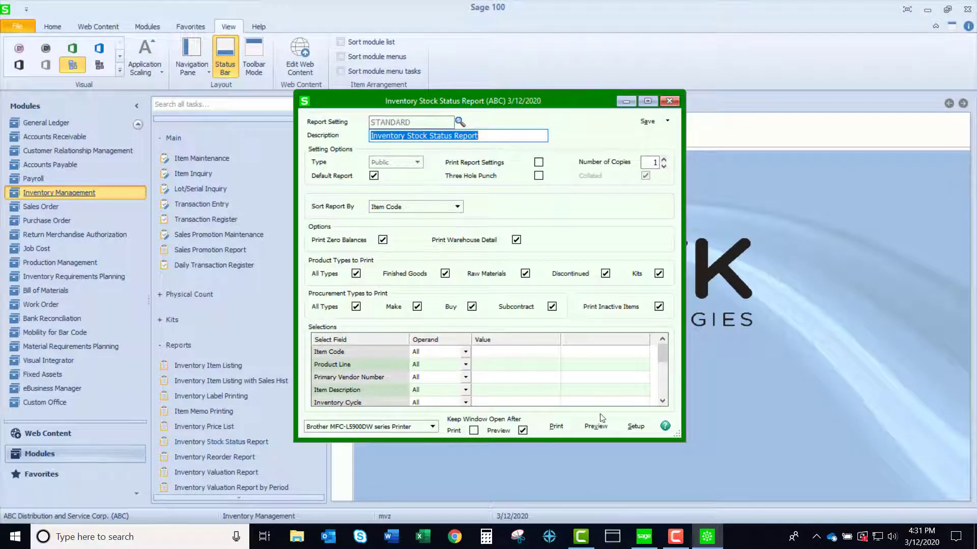
click(596, 426)
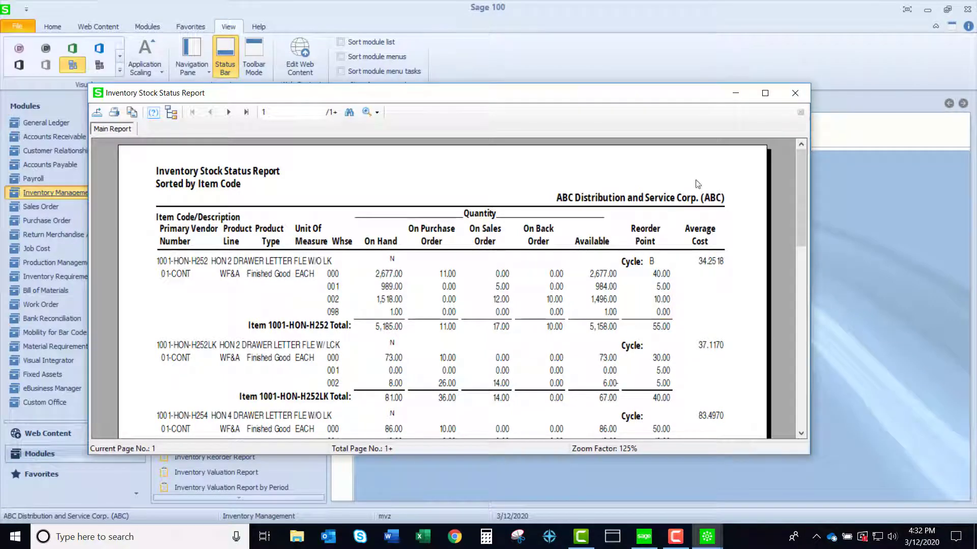
click(786, 97)
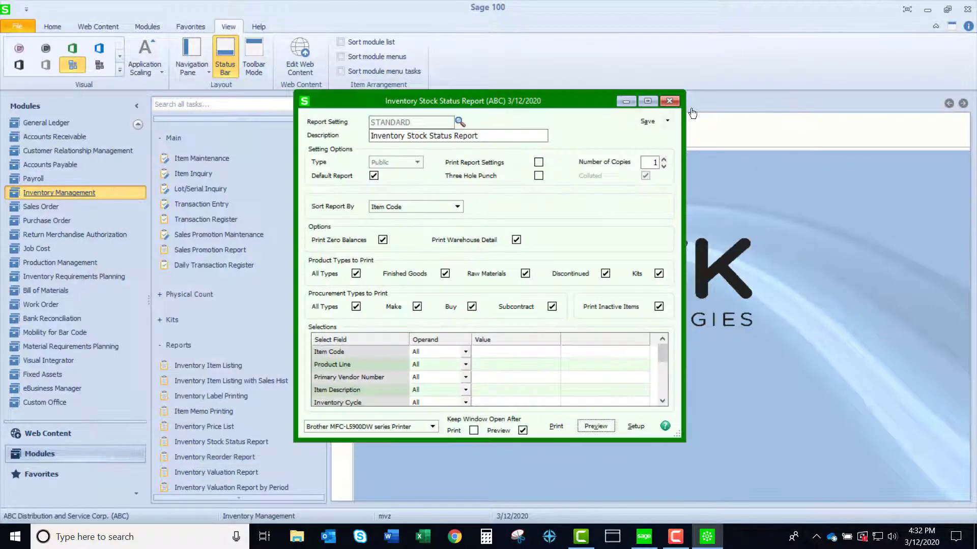
click(669, 101)
Step: Preview the Inventory Reorder Report, checking warehouse 002's purchase quantity, then close it
click(220, 456)
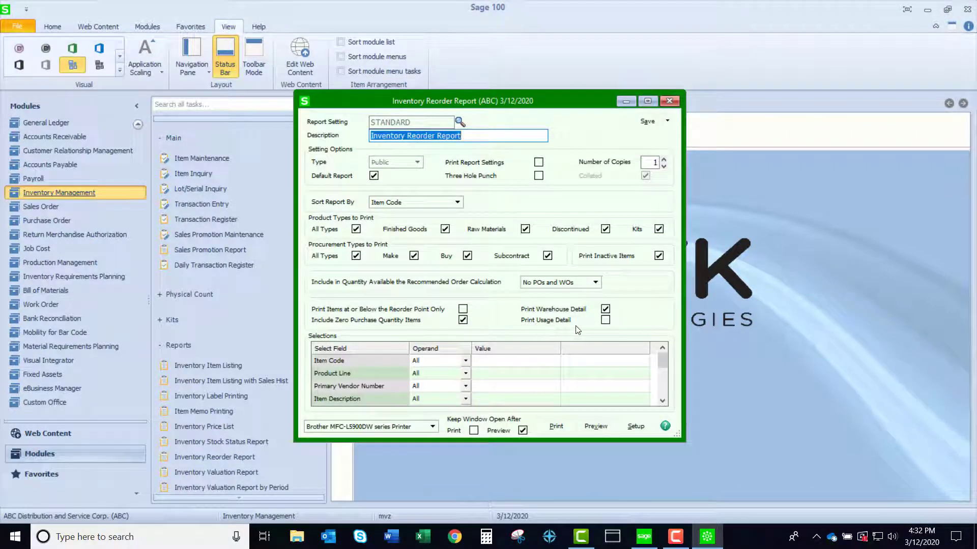
click(599, 429)
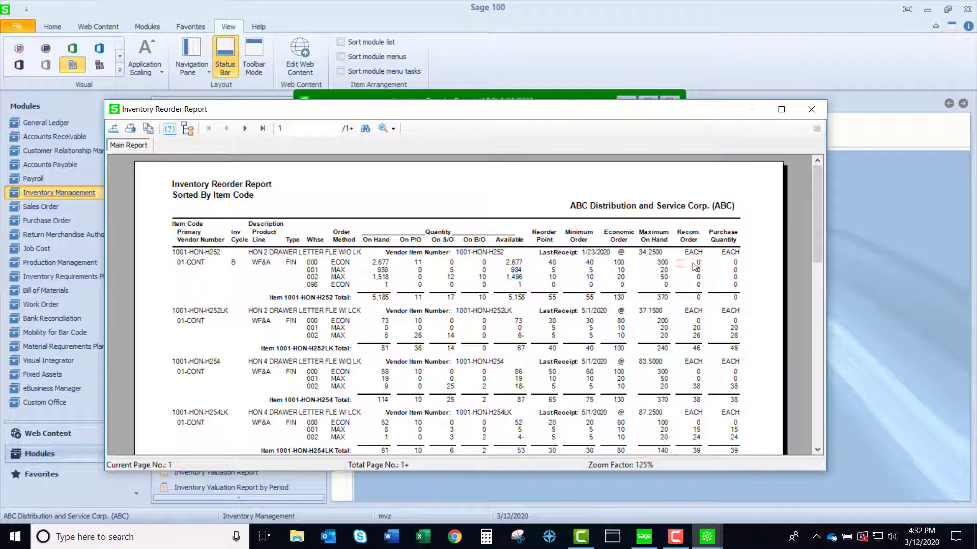
click(735, 279)
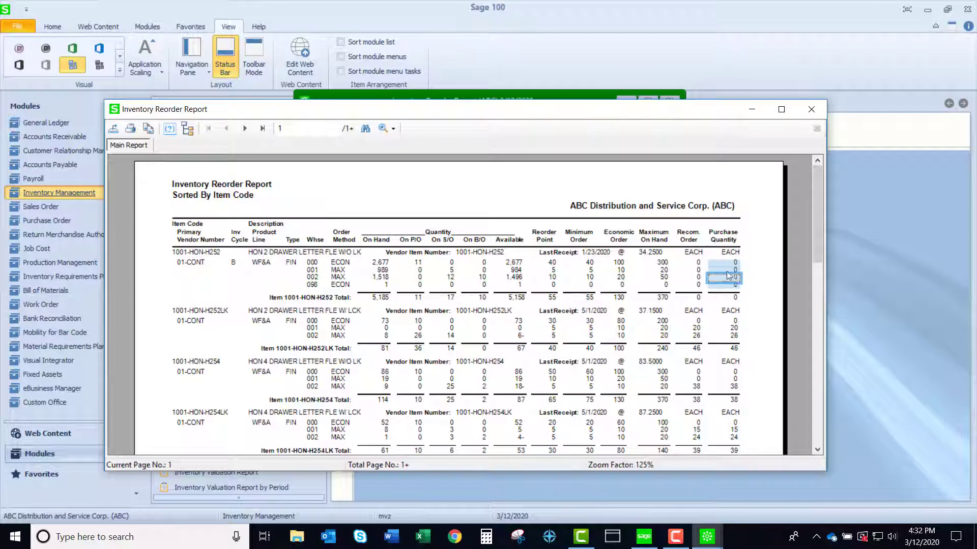
click(811, 109)
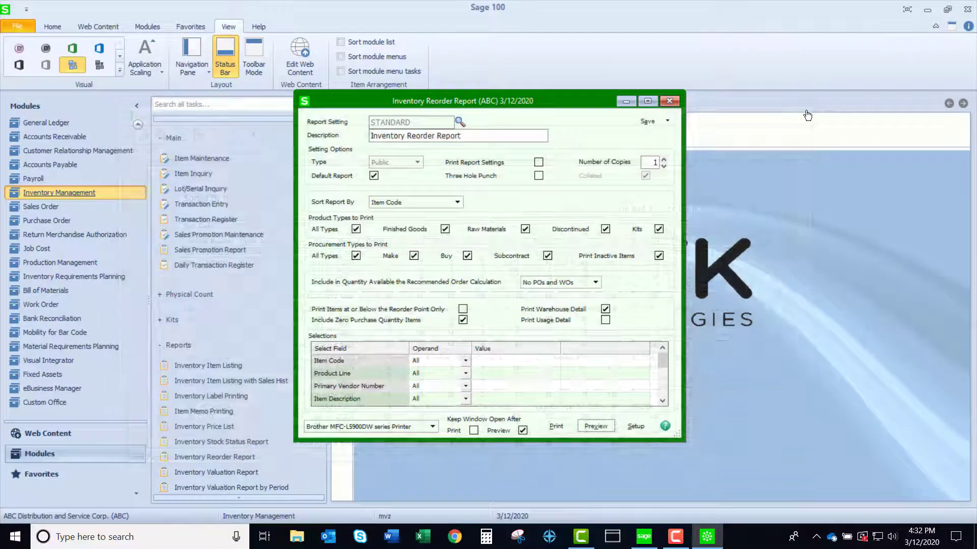
click(662, 102)
scroll(284, 310, down, 7)
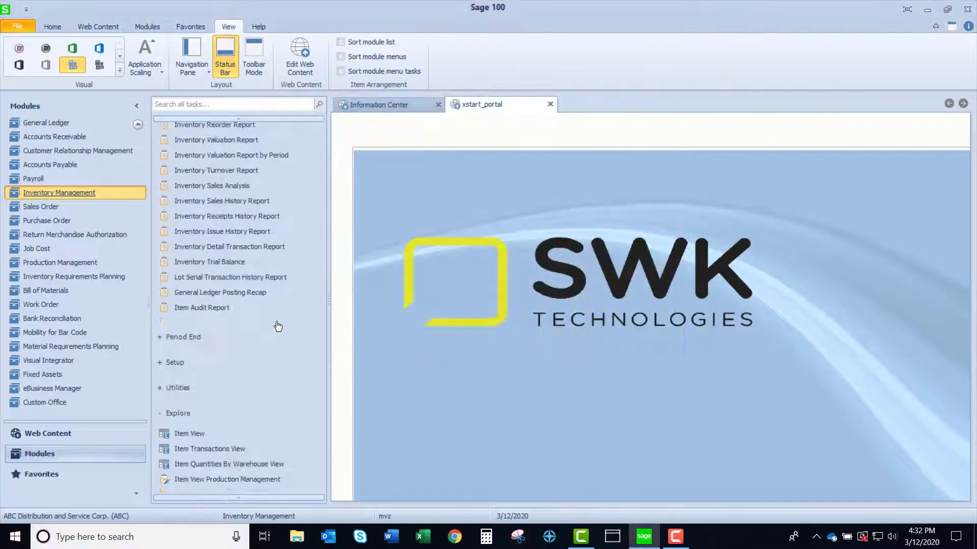
Step: Open the Item Quantities By Warehouse view and adjust its grid layout
click(209, 465)
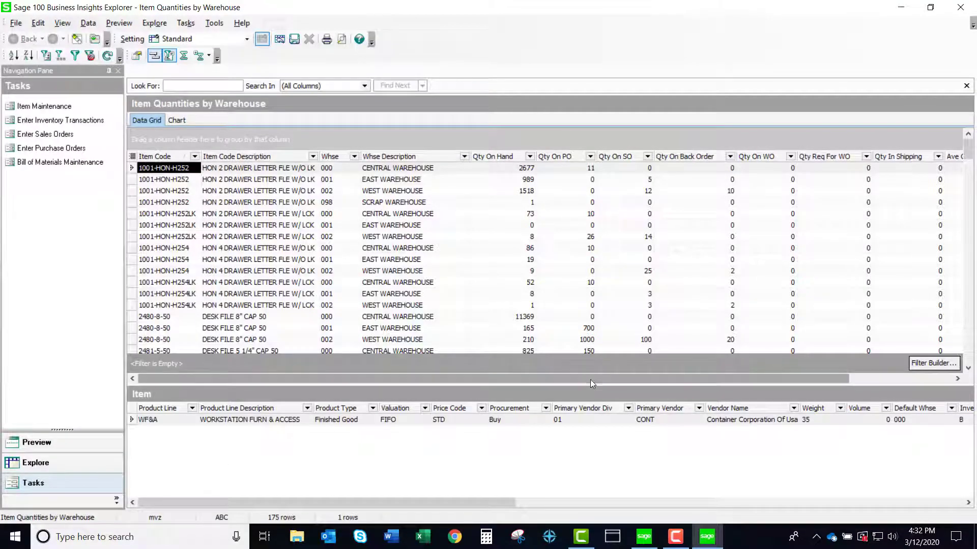
drag(590, 379, 700, 382)
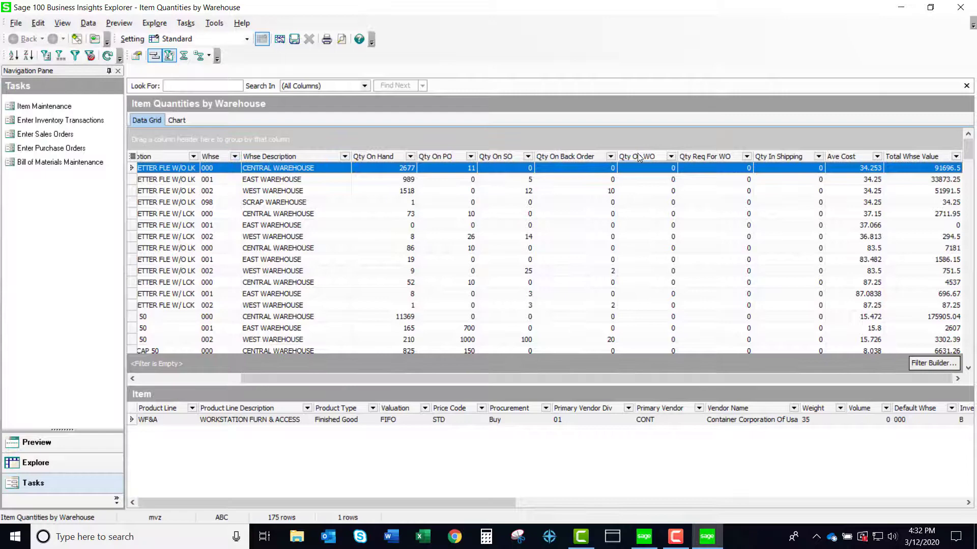
drag(637, 154, 655, 103)
drag(712, 156, 692, 101)
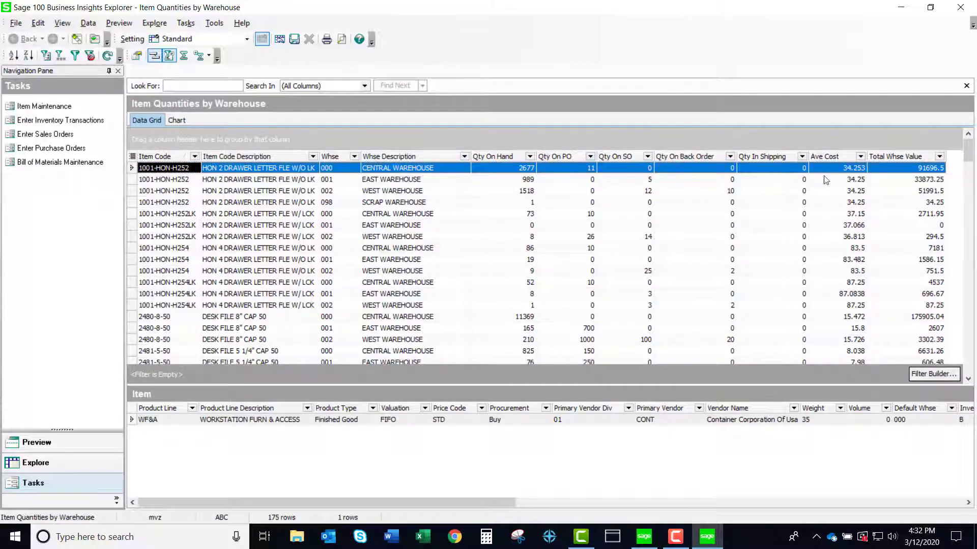
Step: Add Reorder Method, Economic Order, Reorder Point, Minimum Order and Max On Hand Qty columns
right_click(417, 159)
click(433, 237)
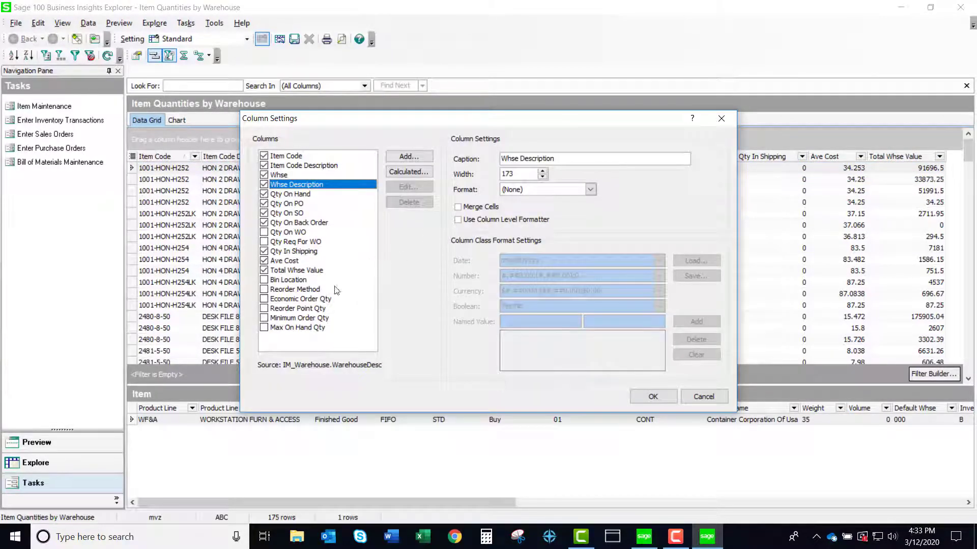
click(264, 289)
click(264, 301)
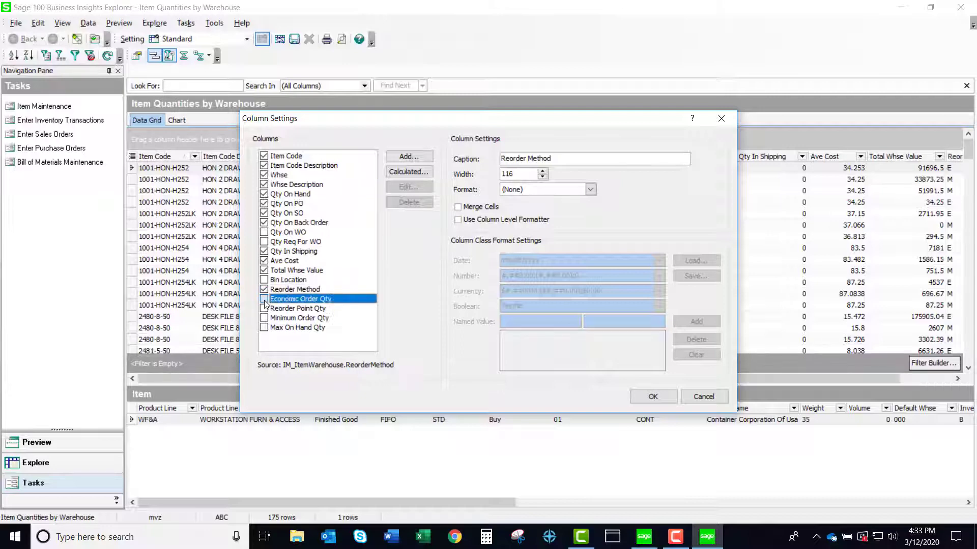
click(264, 308)
click(264, 318)
click(264, 327)
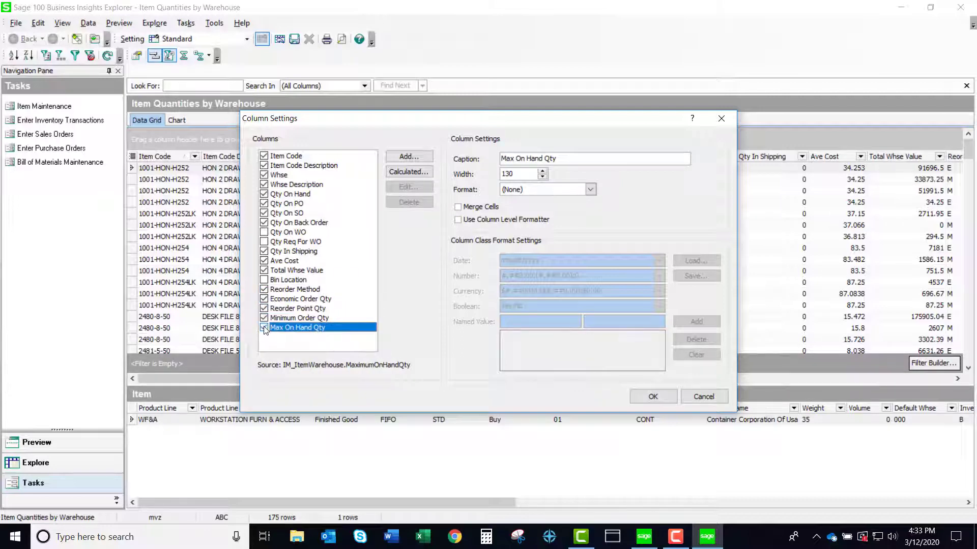
click(653, 396)
drag(633, 381, 927, 377)
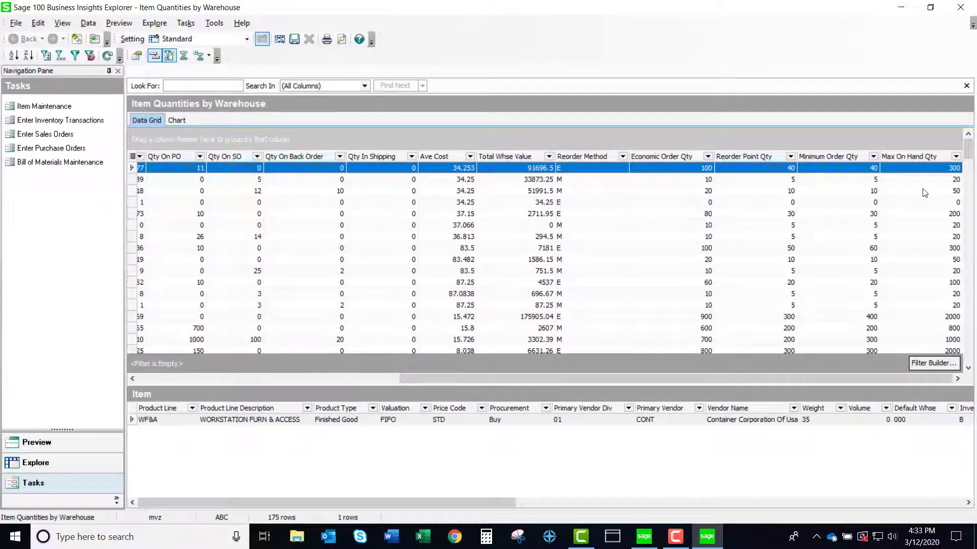
Step: Export the warehouse quantity grid to Microsoft Excel
click(13, 26)
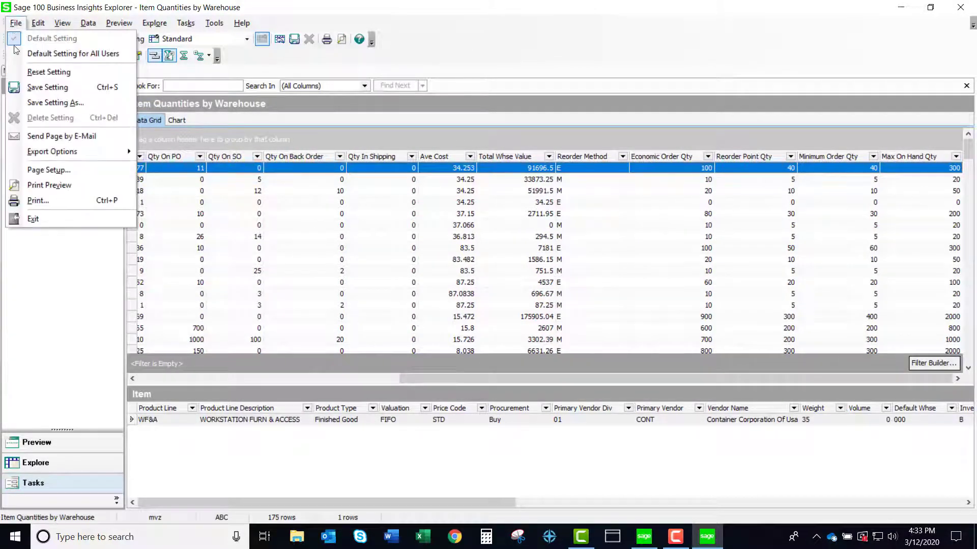
mouse_move(56, 151)
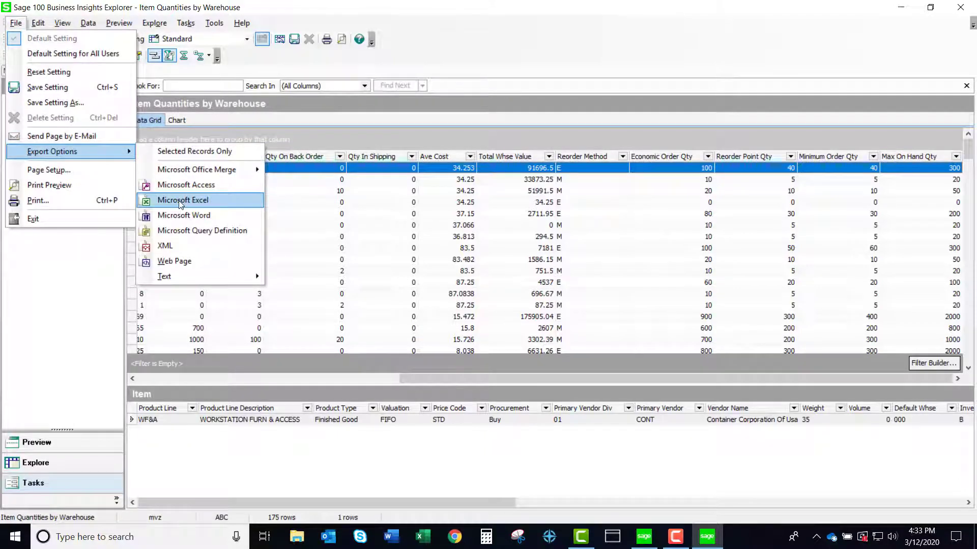
click(178, 200)
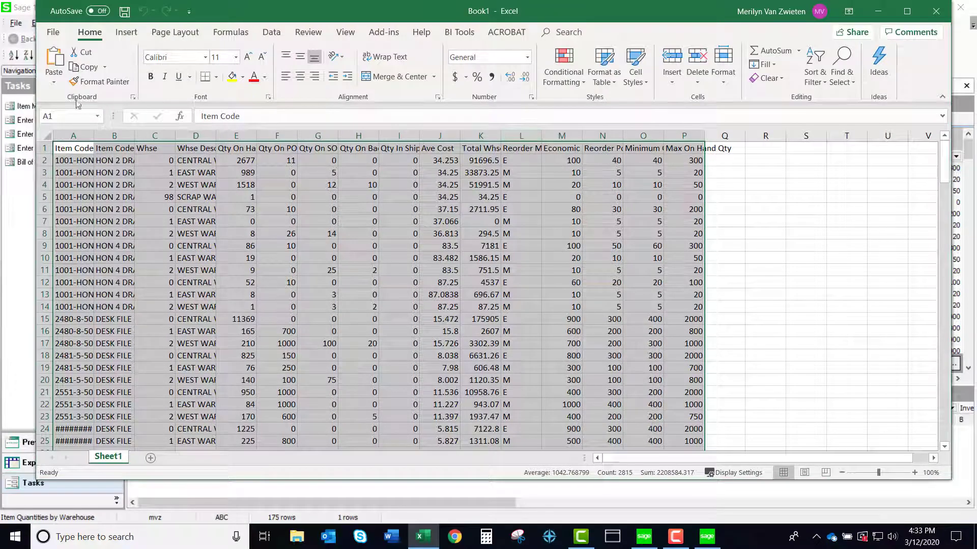
Step: Autofit all worksheet columns for review, then close the workbook without saving
click(48, 136)
double_click(94, 136)
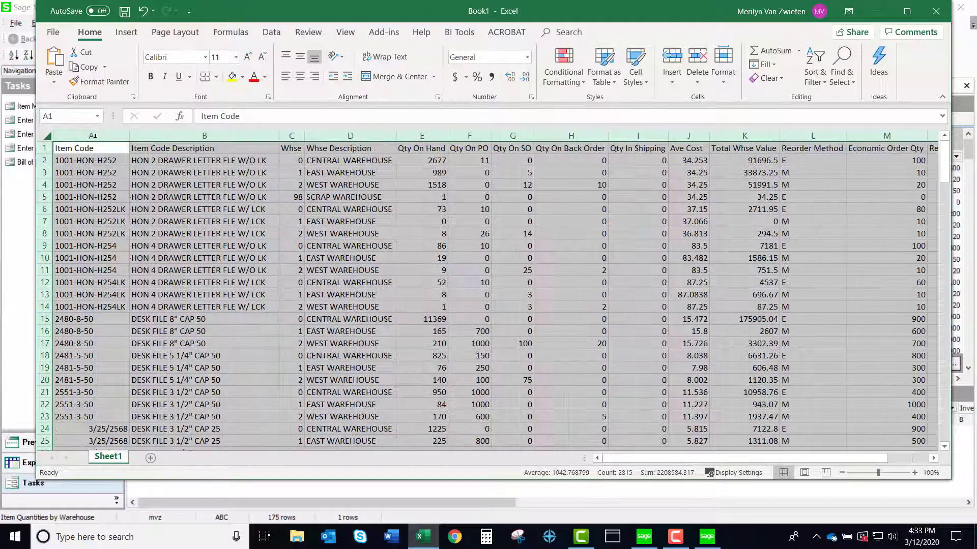
click(392, 222)
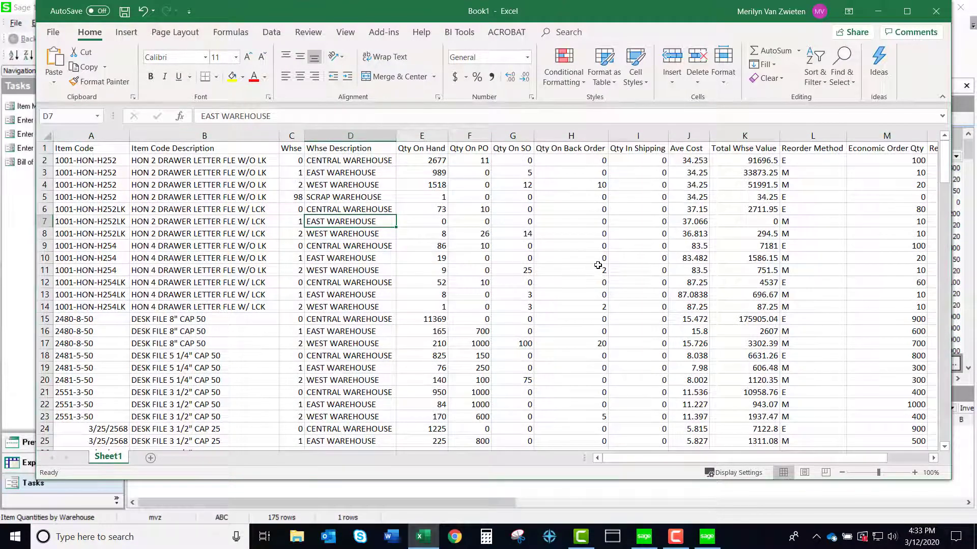
drag(716, 461, 758, 460)
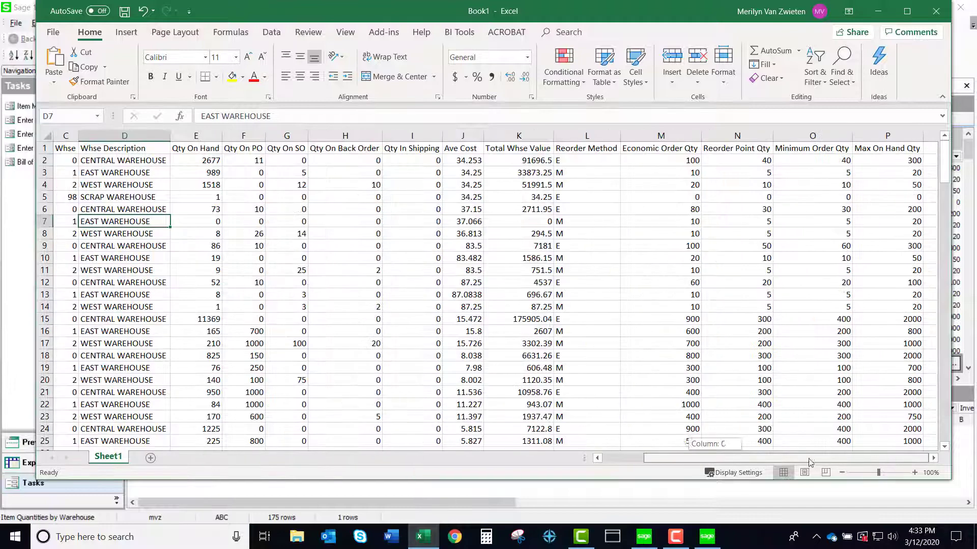
click(934, 14)
click(560, 336)
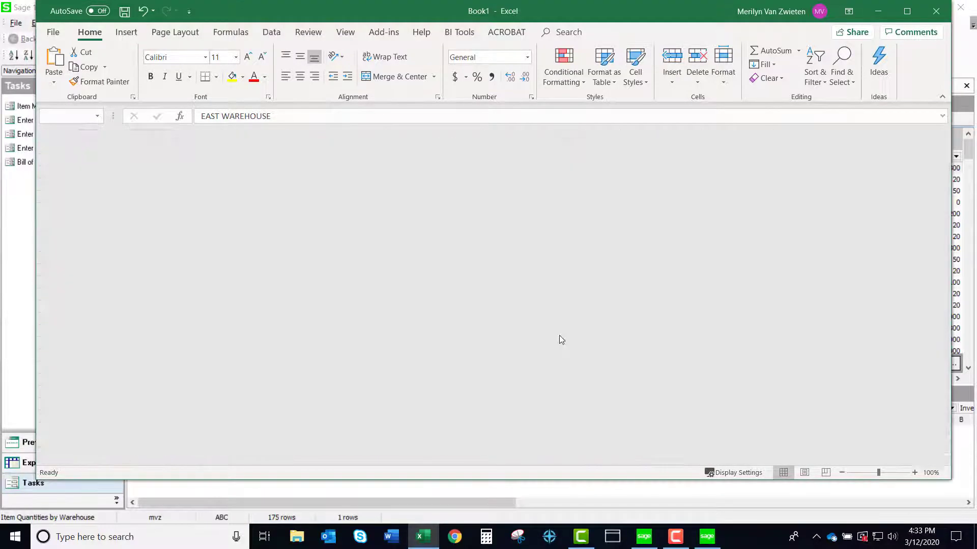
Step: Close Business Insights Explorer without saving view changes and start Inventory Requirements Planning
click(961, 7)
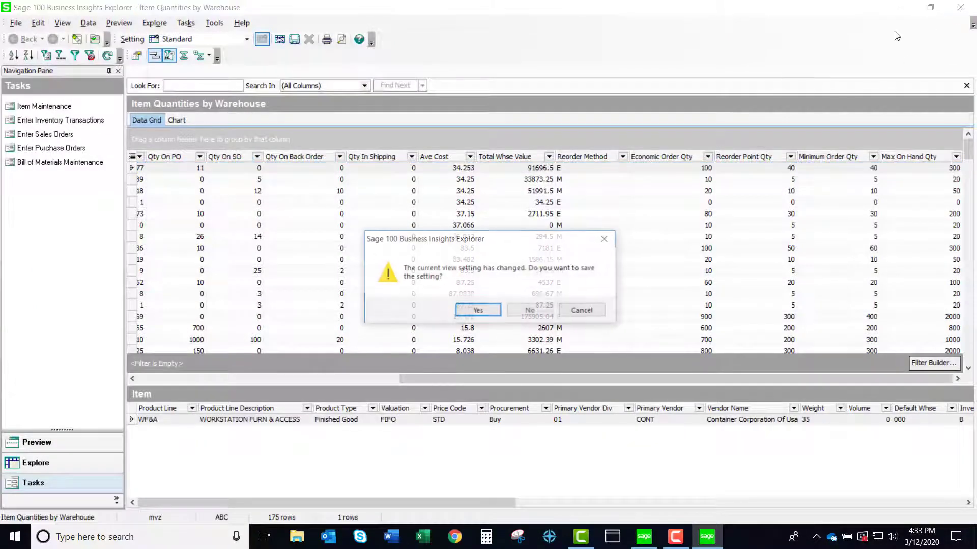
click(534, 307)
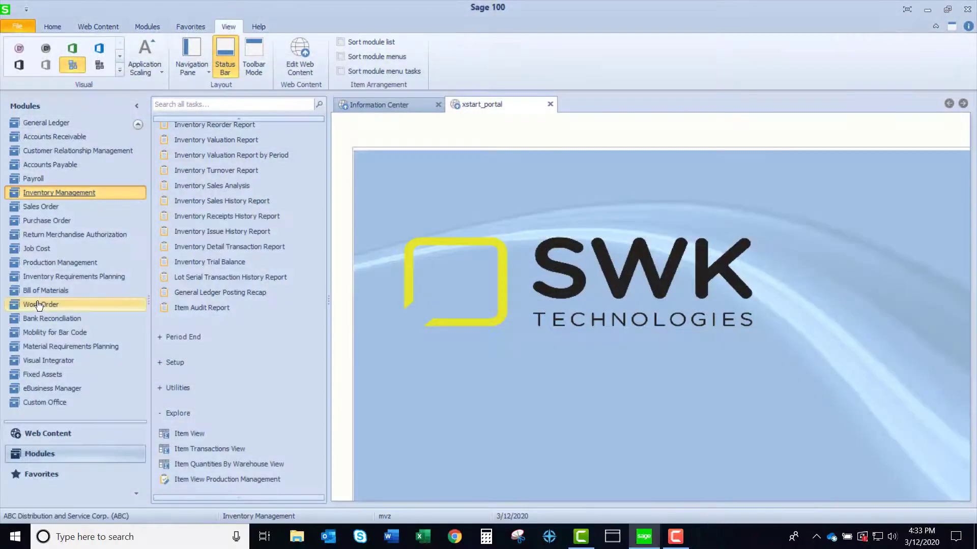
click(39, 278)
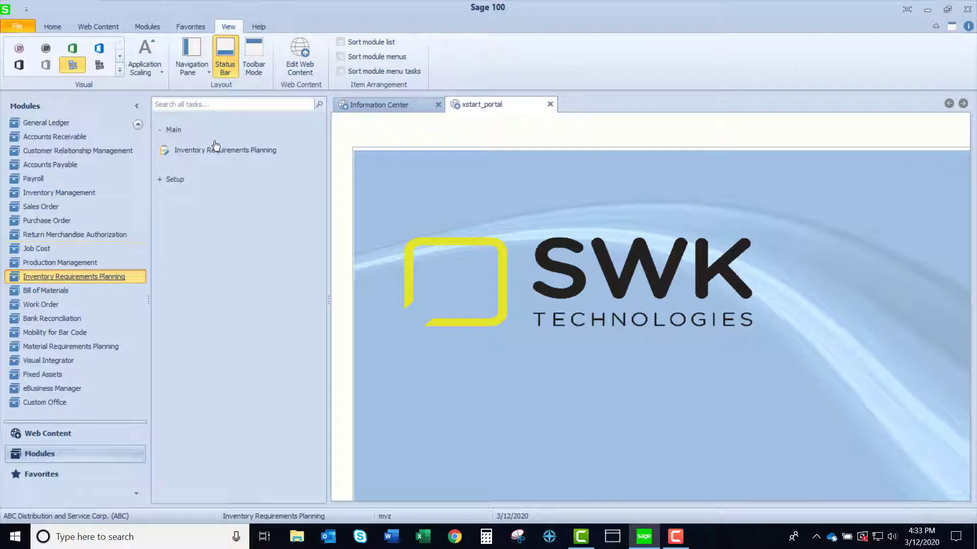
click(215, 150)
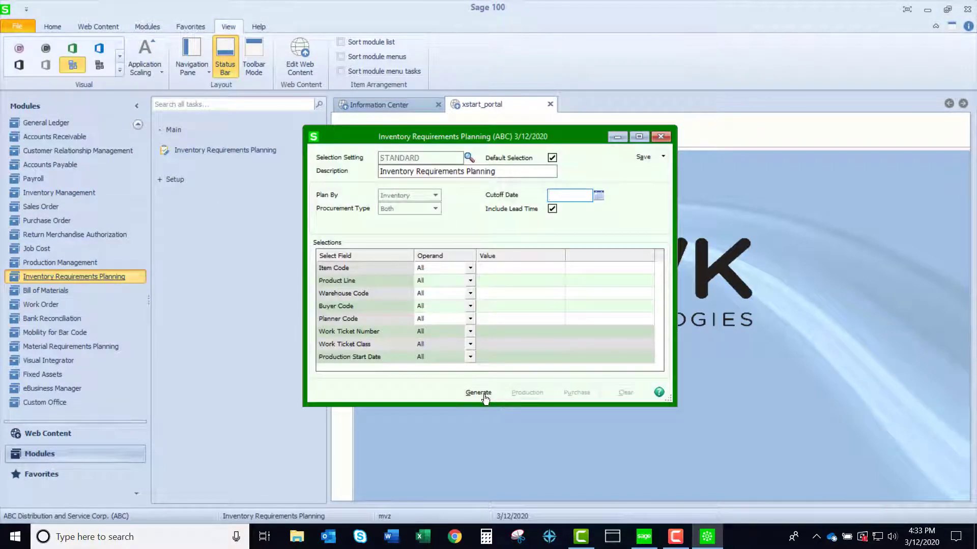
Step: Generate planning data without a cutoff date and bring up the Items to Purchase list
click(479, 393)
click(465, 211)
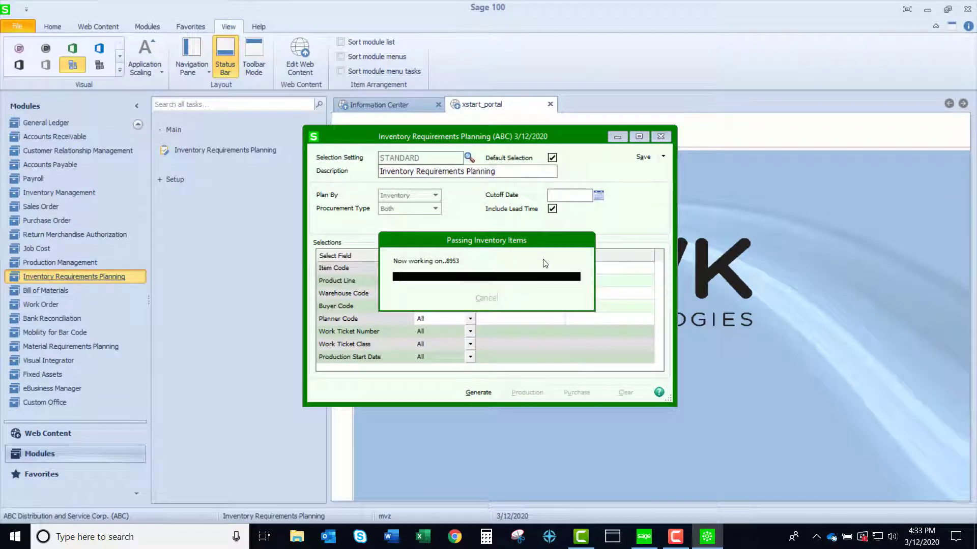
click(577, 393)
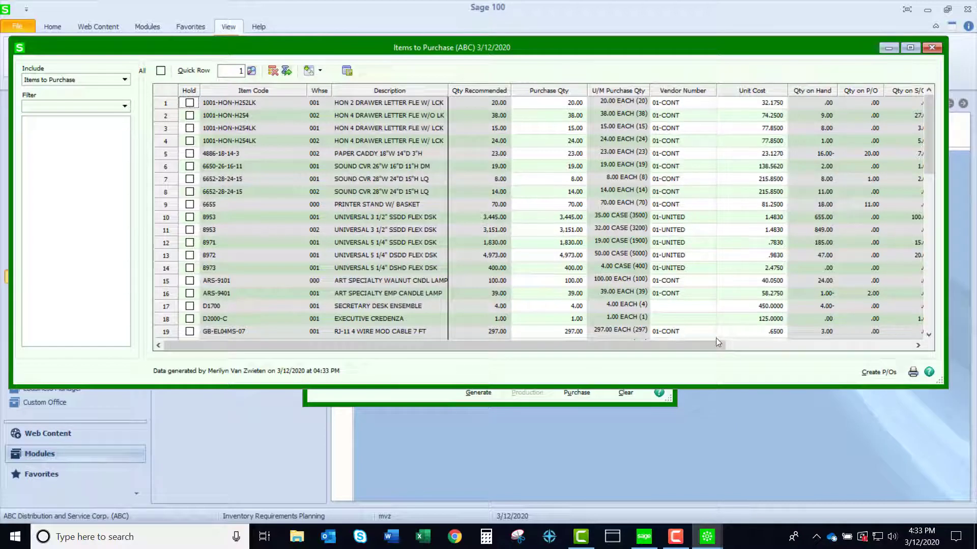
Step: Review Reorder Method through Max On Hand Qty columns, then select the first item's Purchase Qty
drag(725, 346, 907, 337)
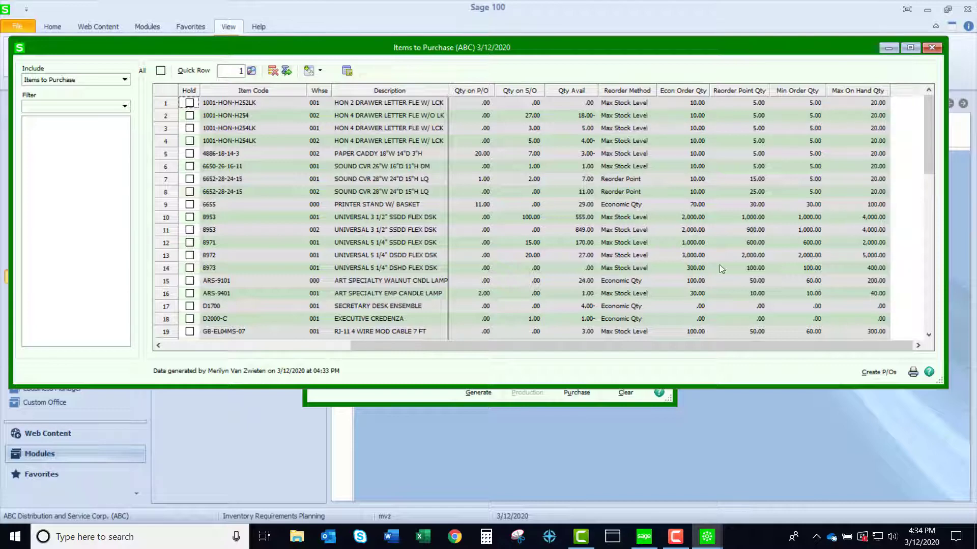
drag(648, 345, 455, 370)
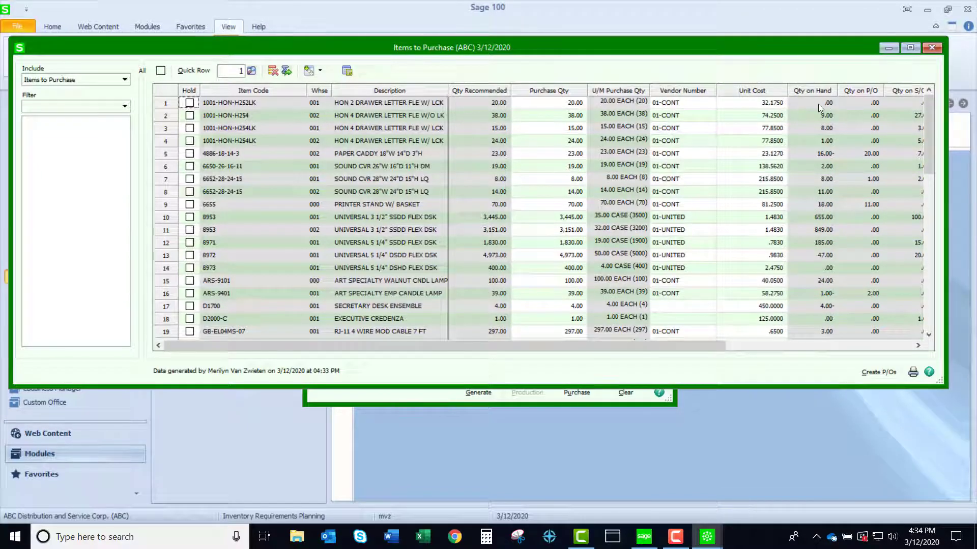
click(550, 103)
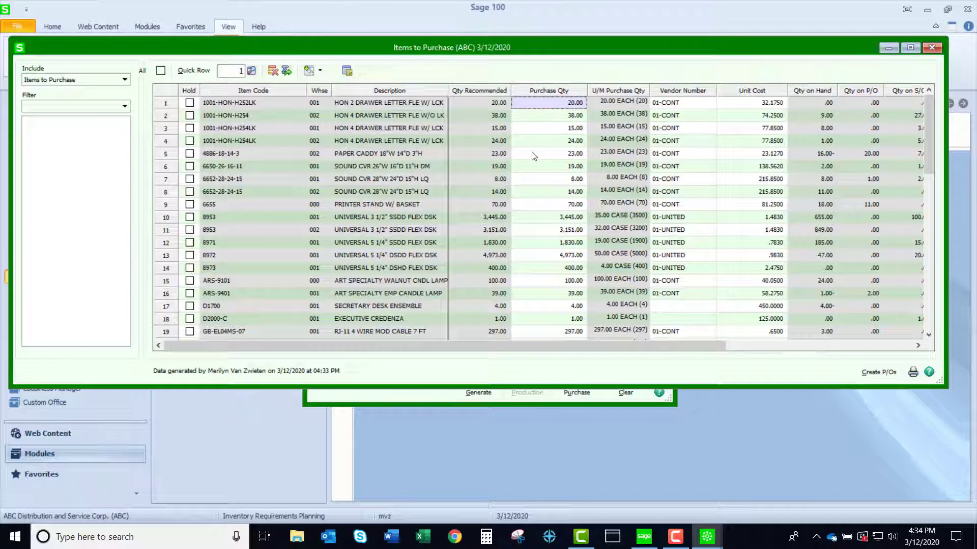